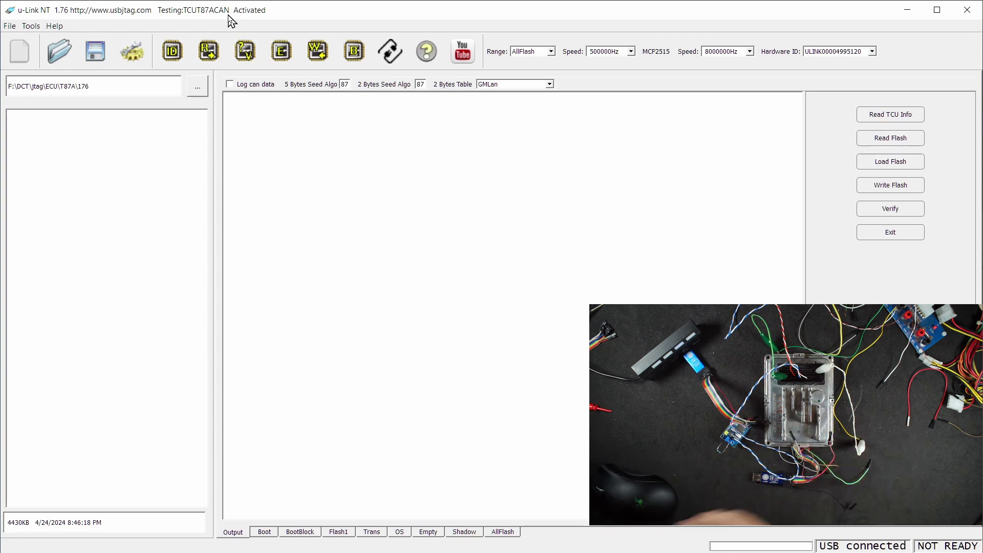
# Show the adapter pinout diagram and open the online TCU T87A CAN wiring page.
pyautogui.click(393, 58)
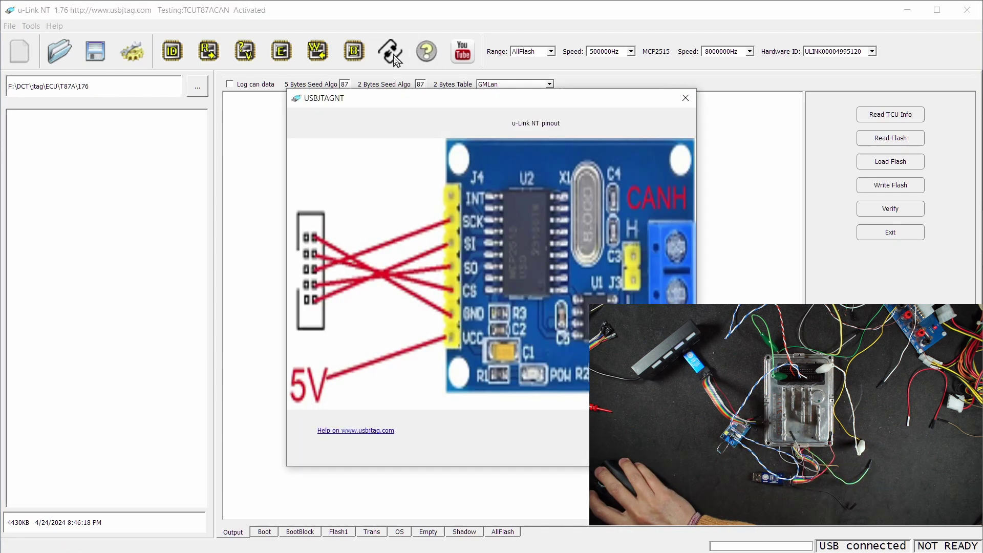
pyautogui.click(373, 430)
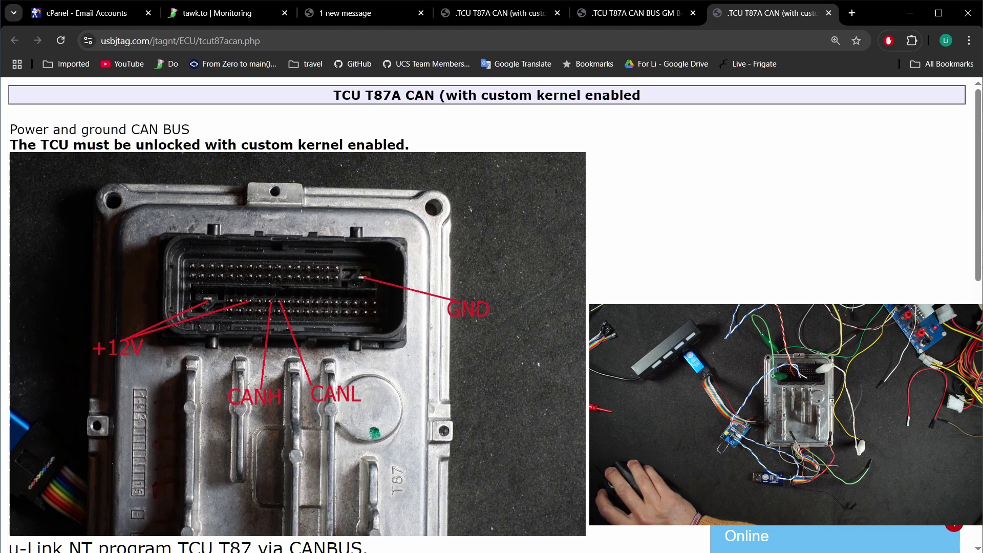
# Close the pinout diagram, read the TCU identification info, and start chip ID detection.
pyautogui.hotkey('alt', 'Tab')
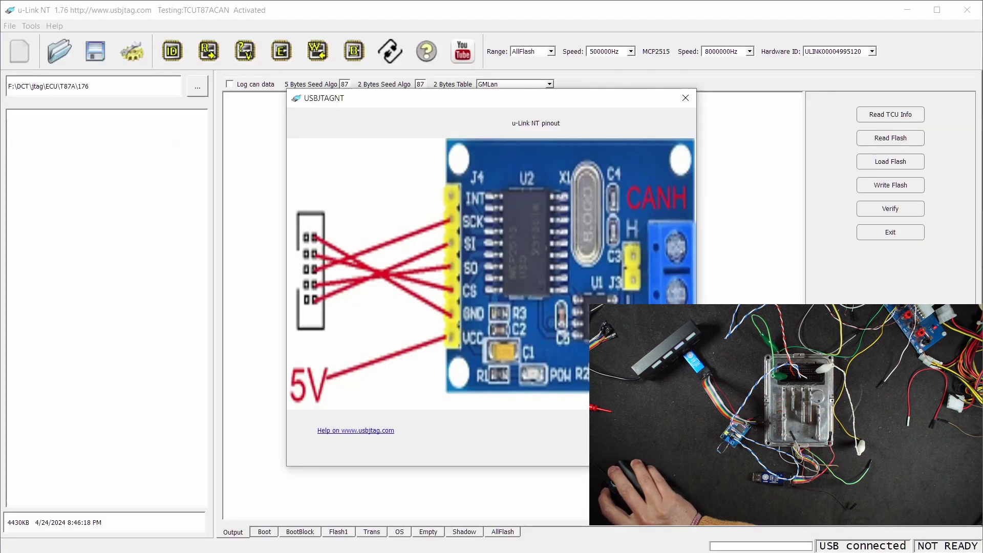
pyautogui.click(685, 98)
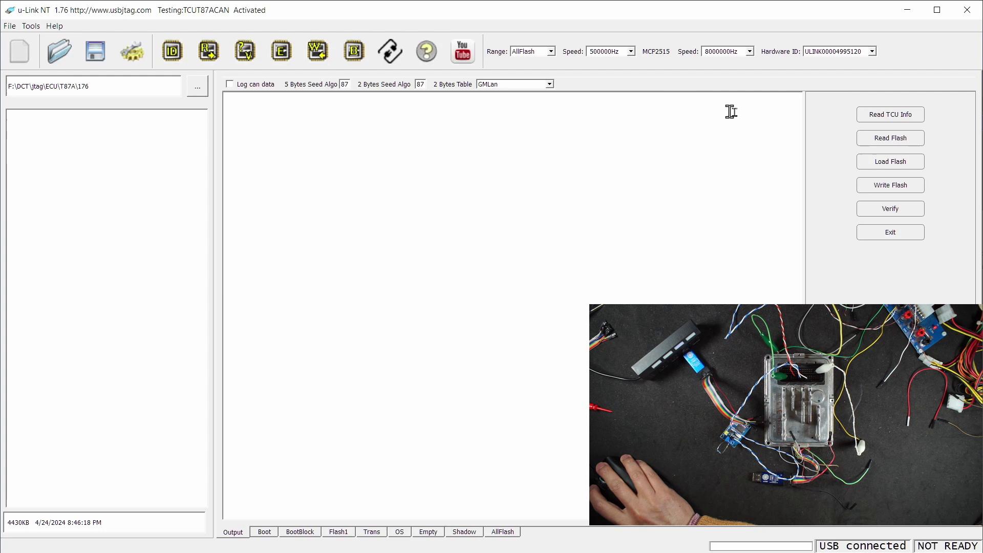
pyautogui.click(891, 119)
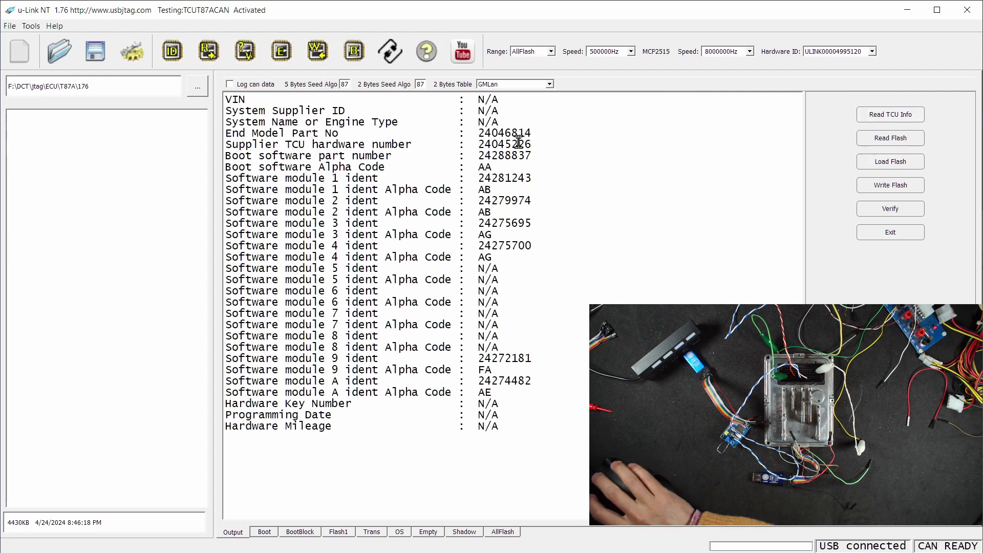
pyautogui.click(173, 51)
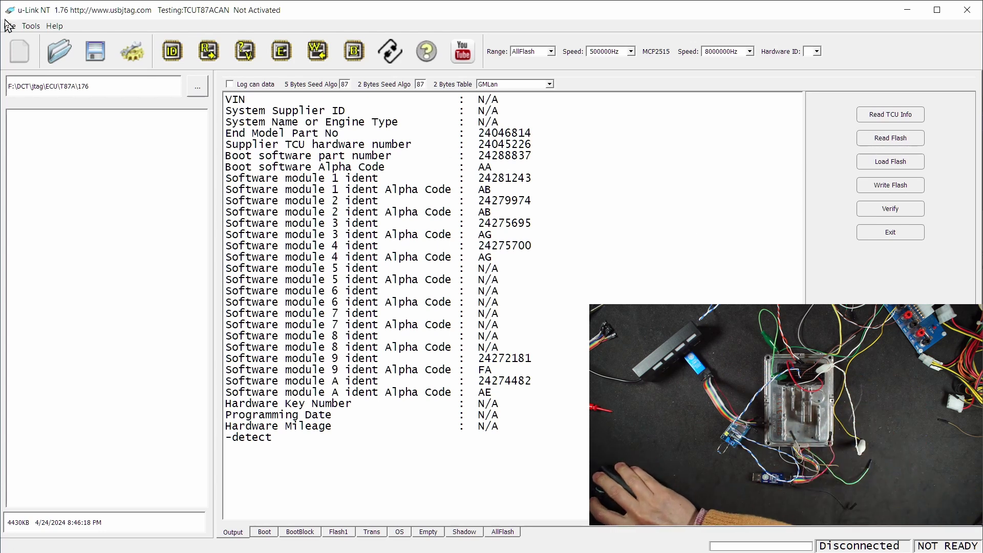
# Load the TCUT87AGMBoot target and view its pinout diagram and online GM Boot wiring page.
pyautogui.click(39, 26)
pyautogui.moveTo(73, 147)
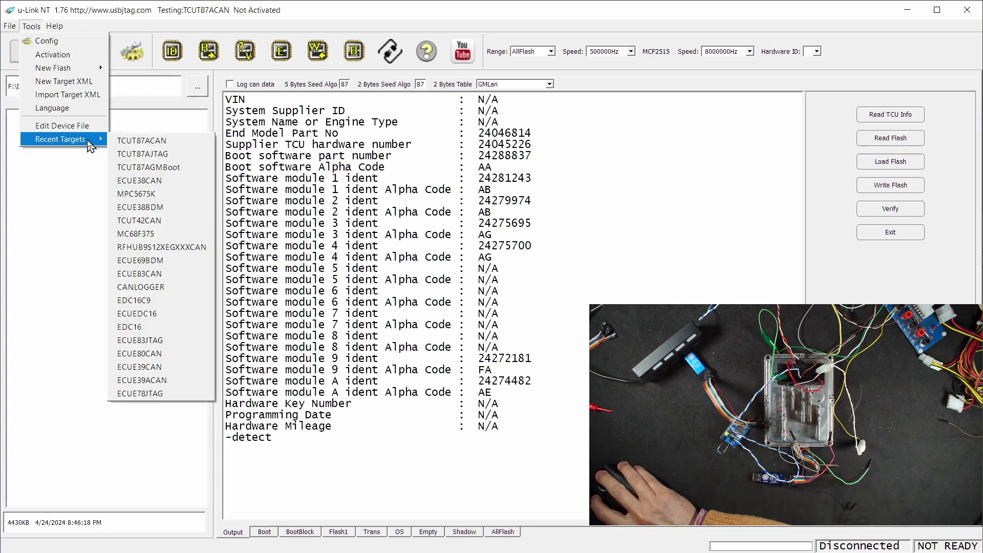
pyautogui.click(128, 167)
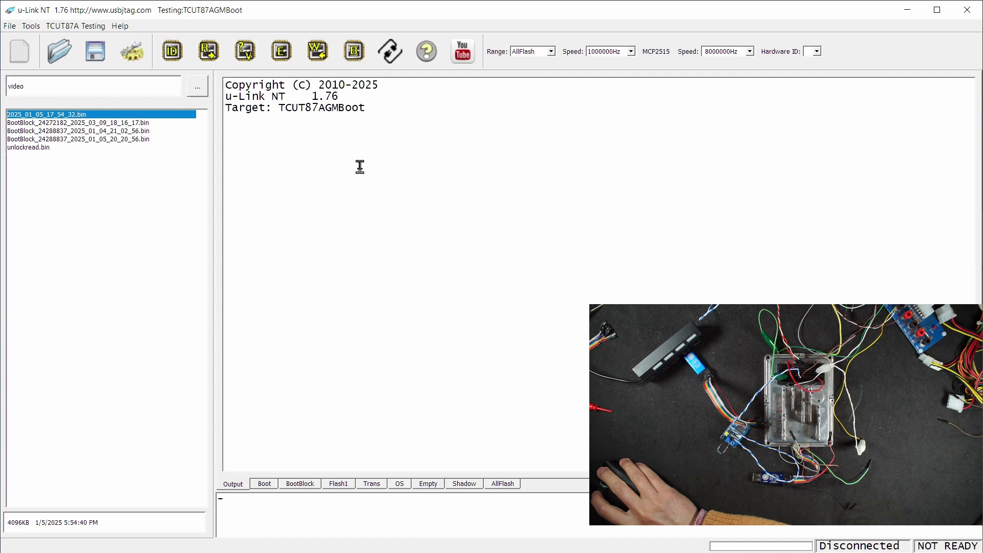
pyautogui.click(390, 51)
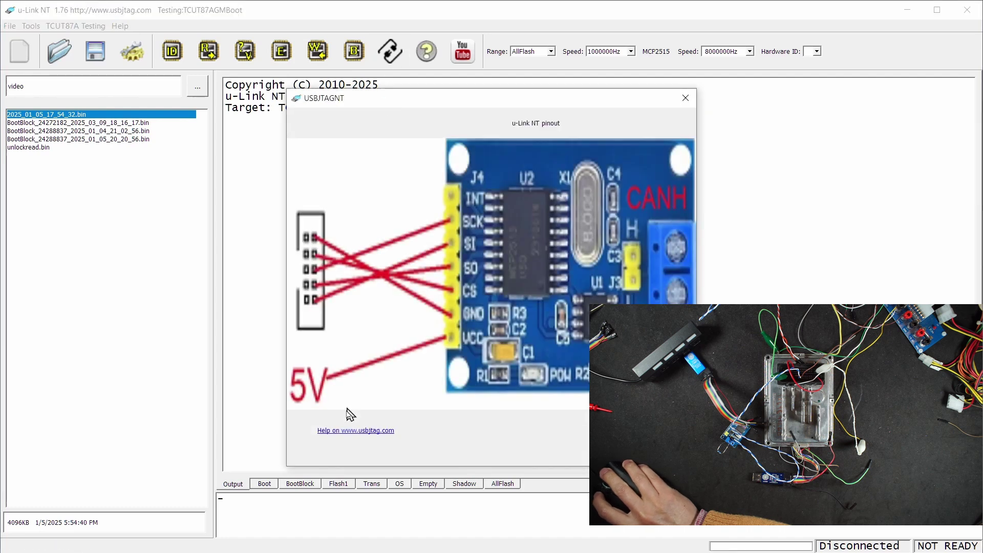
pyautogui.click(350, 431)
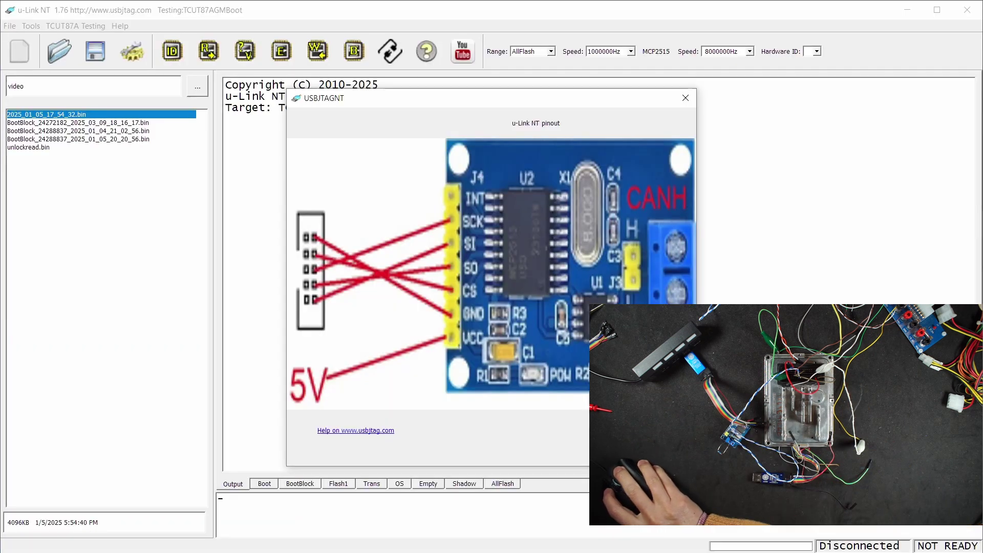
# Close the pinout diagram and check the program's version information.
pyautogui.click(686, 97)
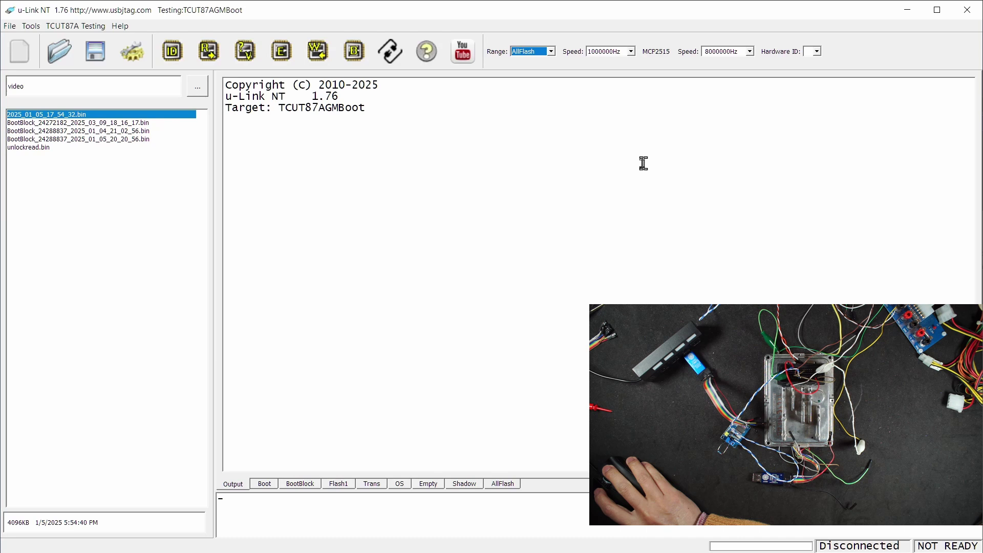
pyautogui.click(426, 51)
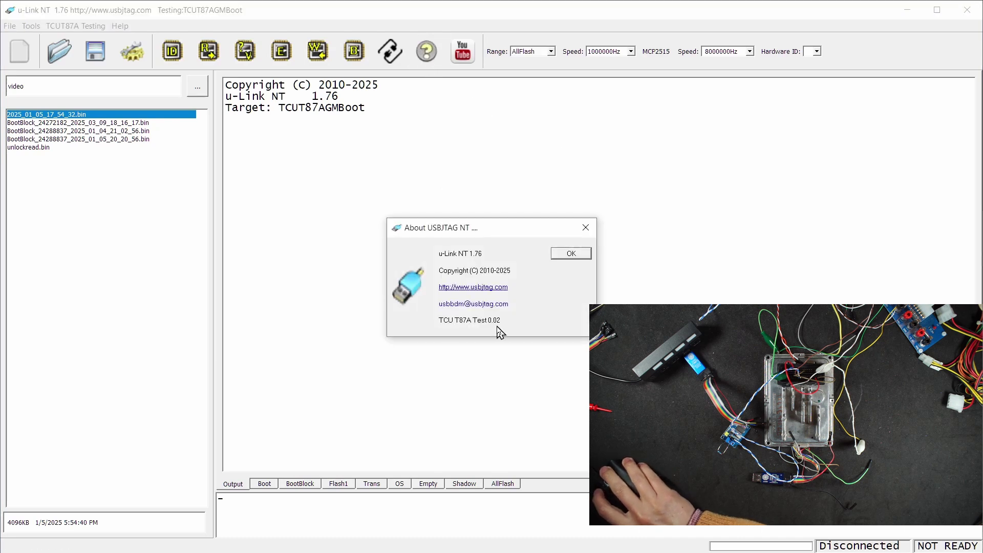
pyautogui.click(585, 227)
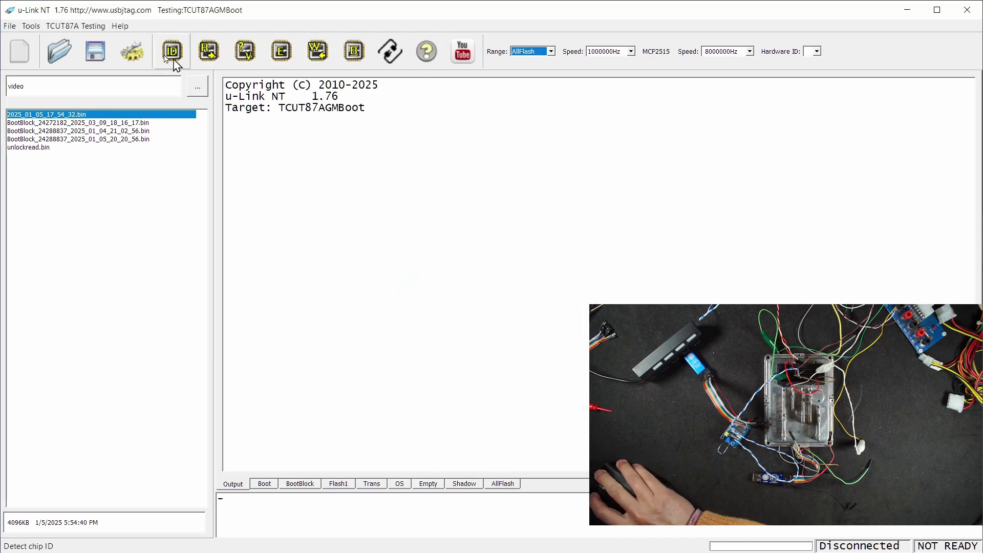
# Select the BootBlock range, still all FF from offset 00020000, and bring up T87A Testing options.
pyautogui.click(81, 27)
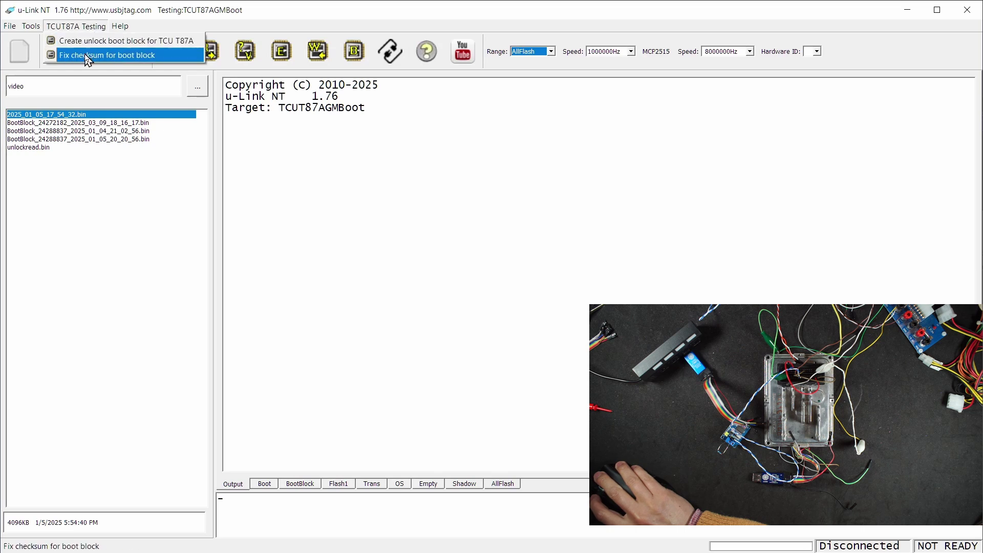
pyautogui.click(299, 486)
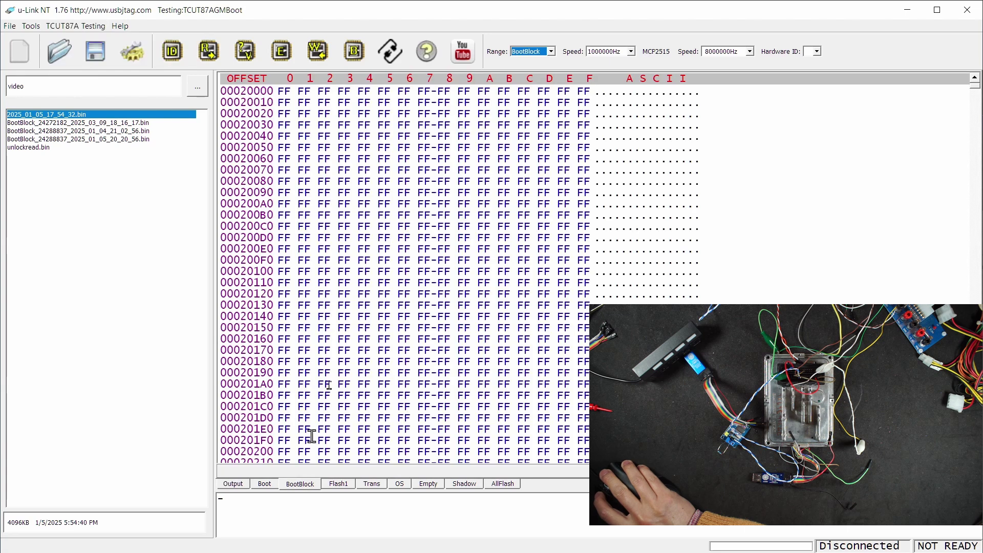
pyautogui.click(225, 487)
pyautogui.click(67, 27)
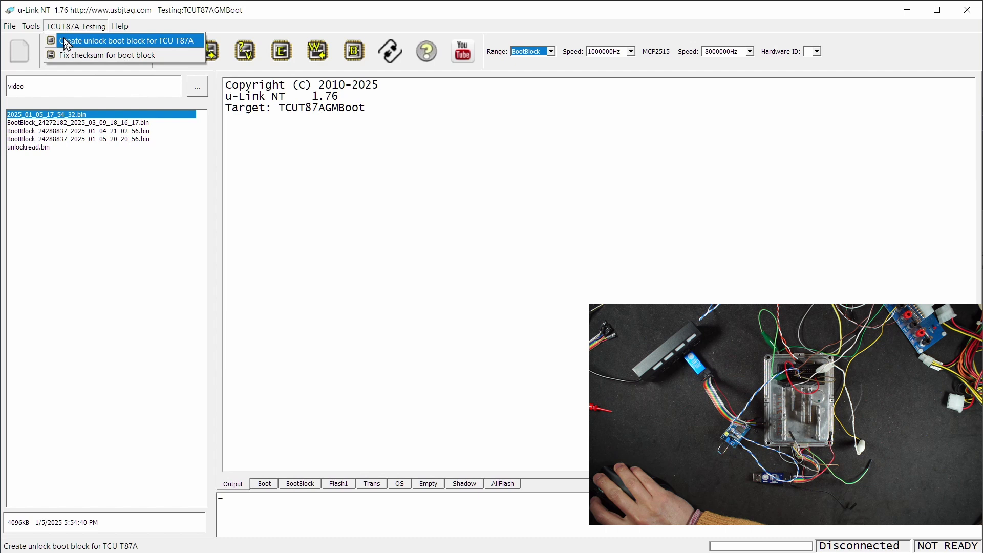
# Connect to the TCU's 5640 chip in debug mode and run Unlock T87A to read the boot block.
pyautogui.click(331, 183)
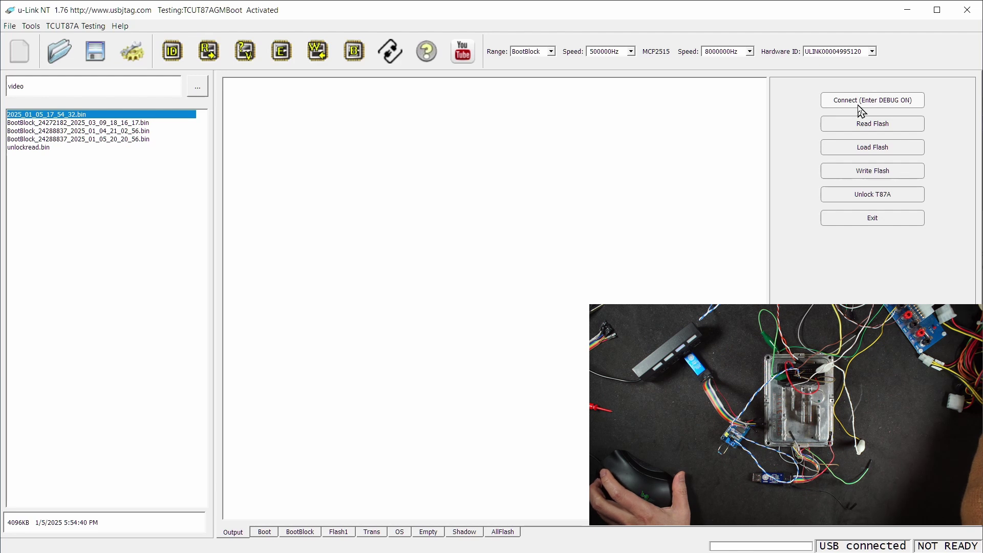
pyautogui.click(858, 105)
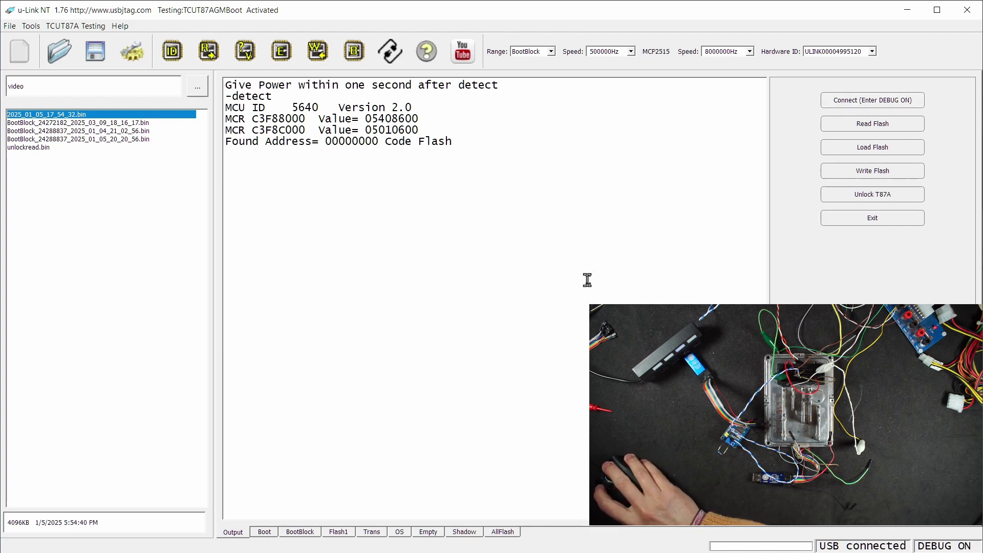
pyautogui.click(854, 195)
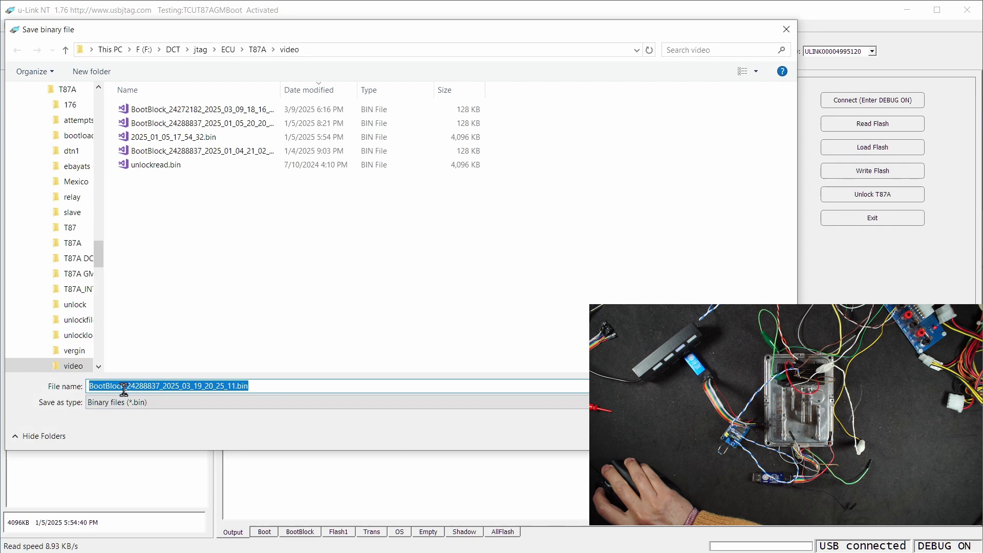
# Save the boot block as BootBlock_24288837_2025_03_19_20_25_11.bin and confirm reprogramming it.
pyautogui.click(709, 435)
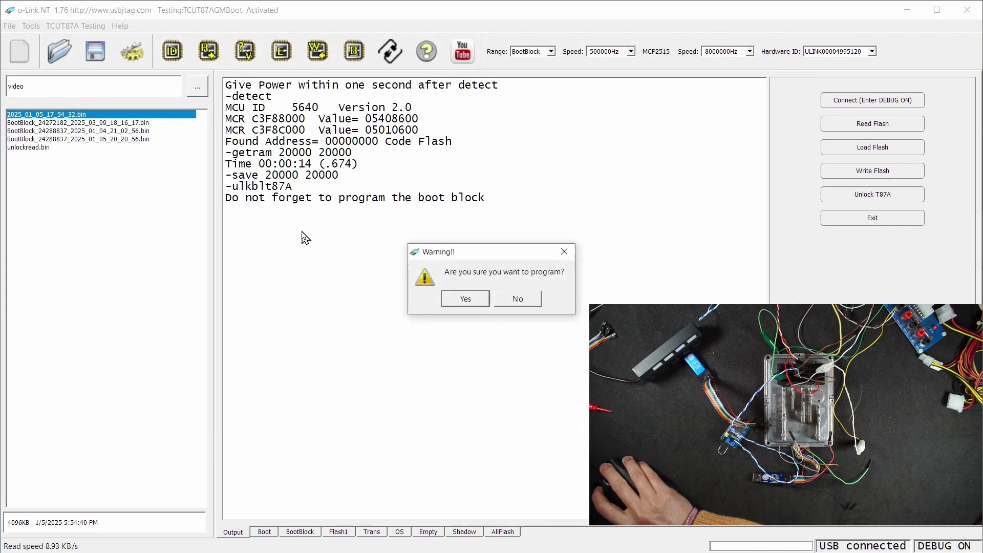
pyautogui.click(453, 302)
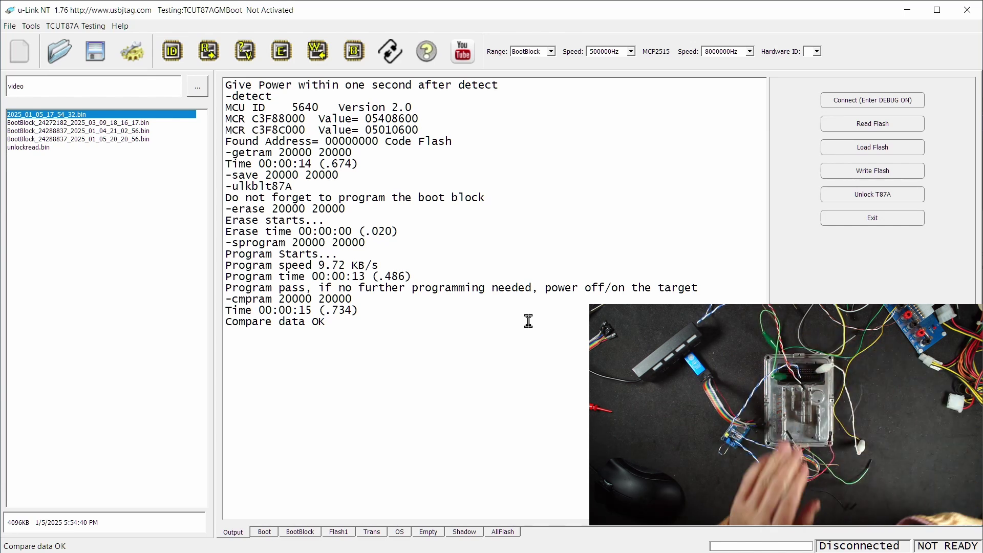
# Load the TCUT87ACAN target from Tools > Recent Targets.
pyautogui.click(31, 25)
pyautogui.moveTo(71, 139)
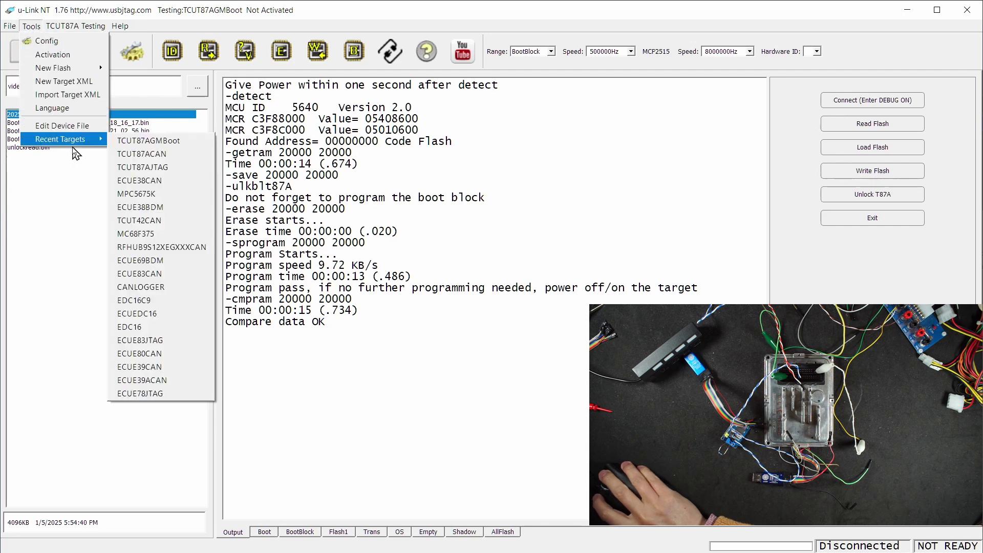
pyautogui.click(141, 153)
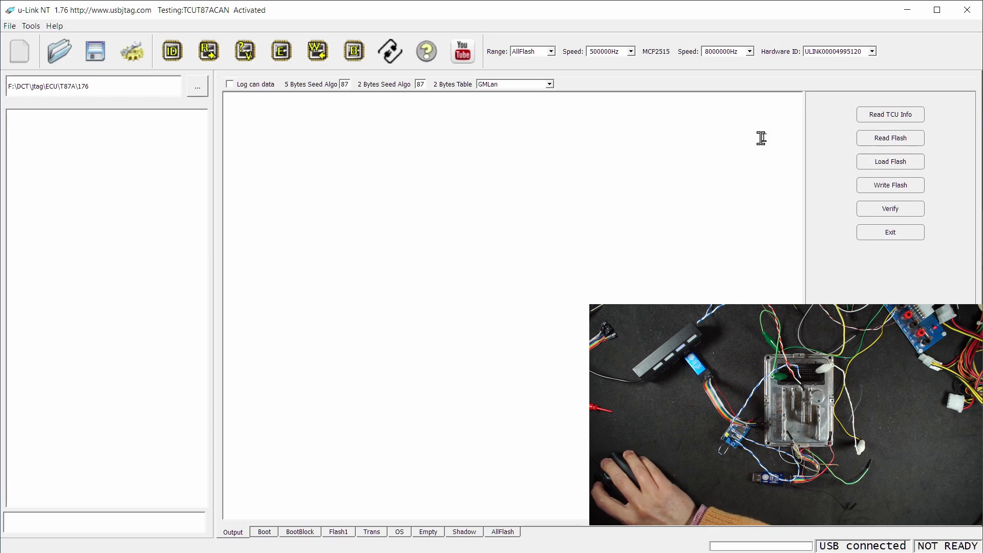
# Read the TCU info over CAN and detect the chip as MCU 5640 Version 2.0.
pyautogui.click(885, 115)
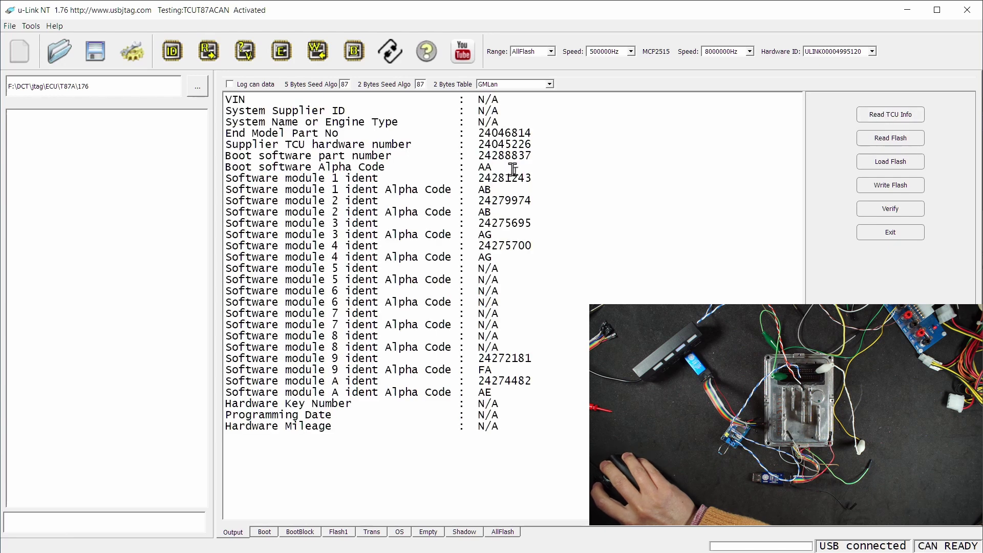
pyautogui.click(177, 60)
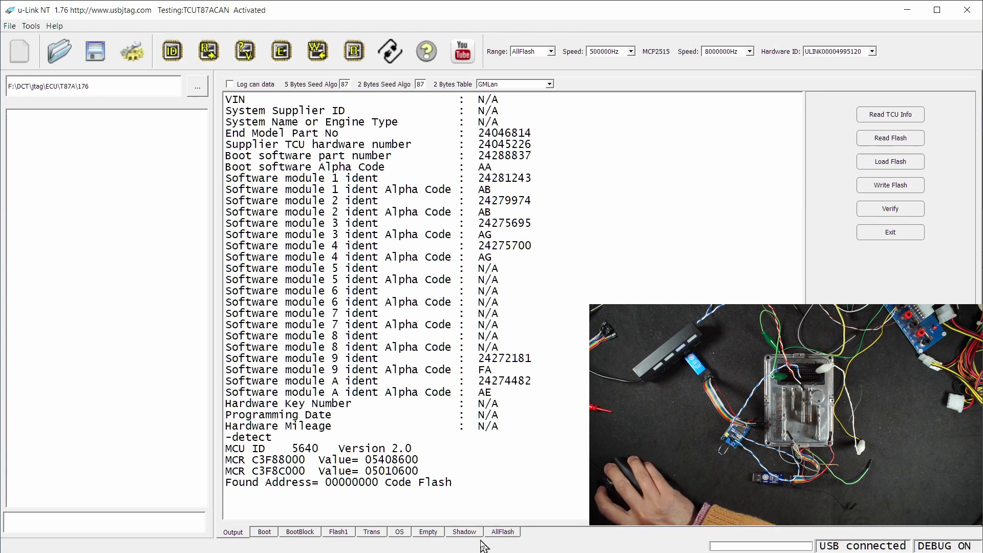
# Read the full 4 MB flash, finishing in 00:02:08.
pyautogui.click(888, 138)
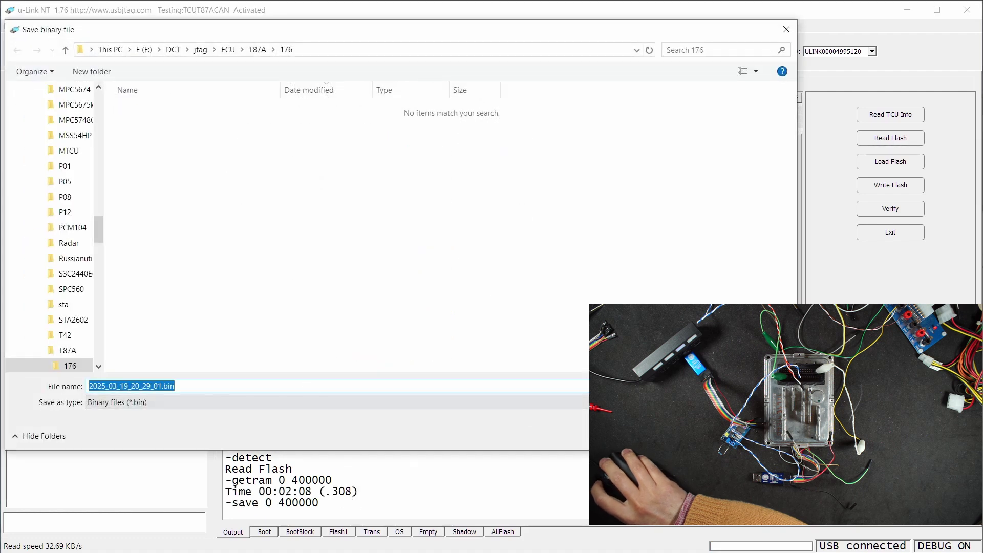
# Save the dump as 2025_03_19_20_29_01.bin and browse each region from Boot through AllFlash.
pyautogui.press('Return')
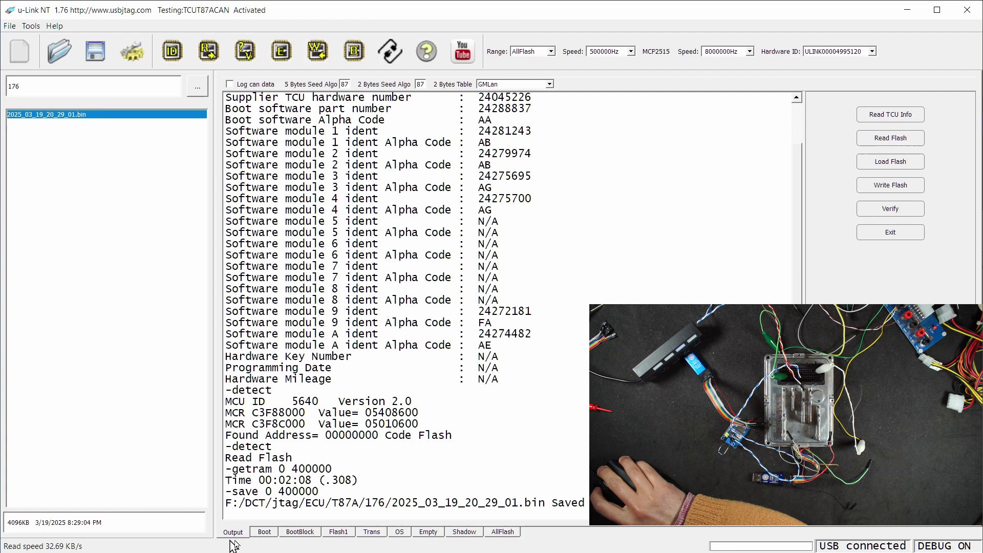
pyautogui.click(275, 533)
pyautogui.click(300, 533)
pyautogui.click(339, 532)
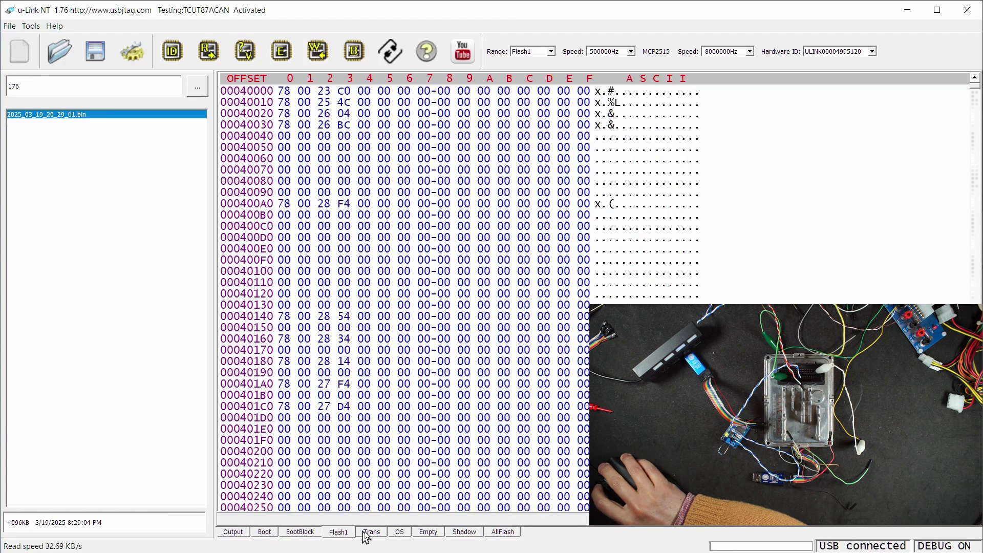
pyautogui.click(380, 534)
pyautogui.click(400, 533)
pyautogui.click(428, 533)
pyautogui.click(473, 533)
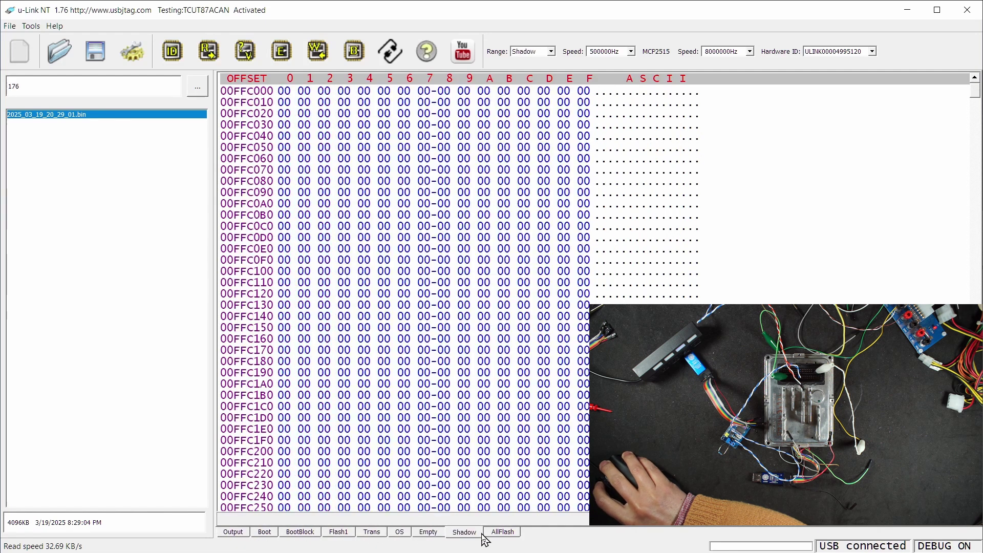
pyautogui.click(500, 533)
# Recheck the Flash1 region and start a Flash1 block check.
pyautogui.click(338, 533)
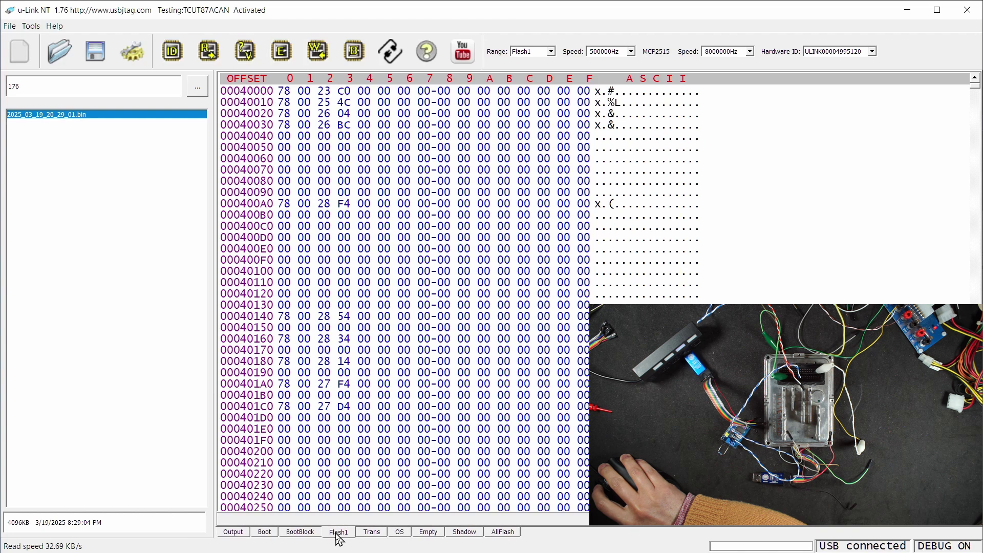
pyautogui.click(236, 530)
pyautogui.click(895, 232)
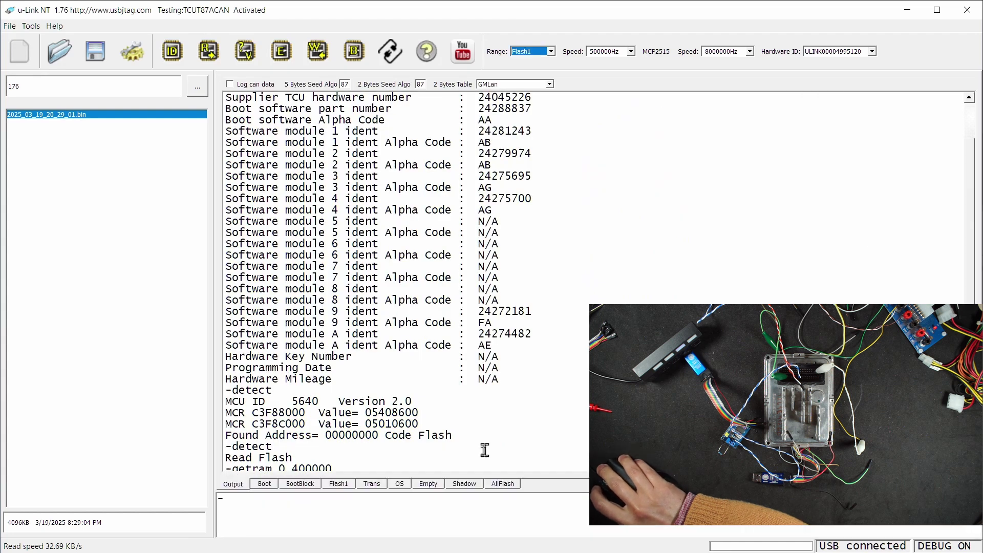
pyautogui.click(344, 485)
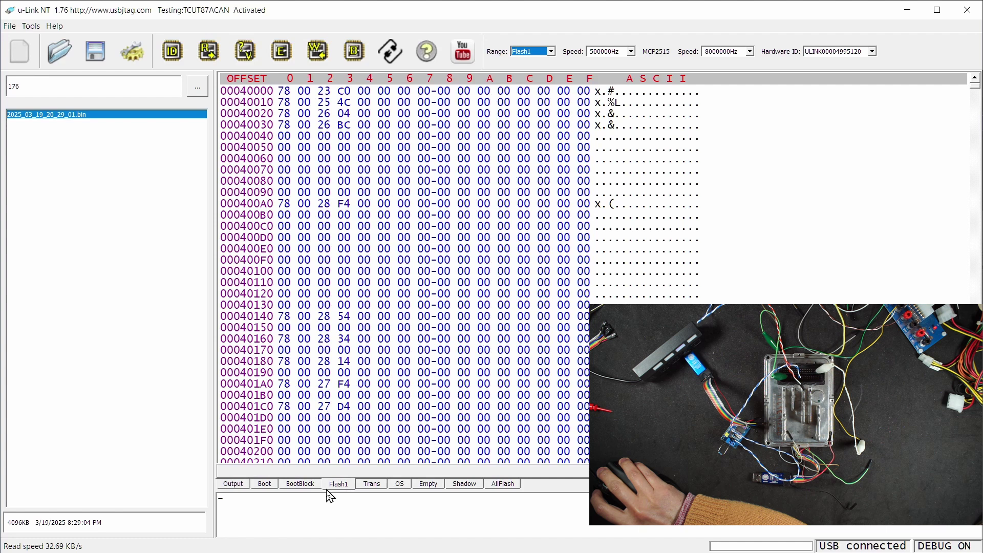
pyautogui.click(233, 484)
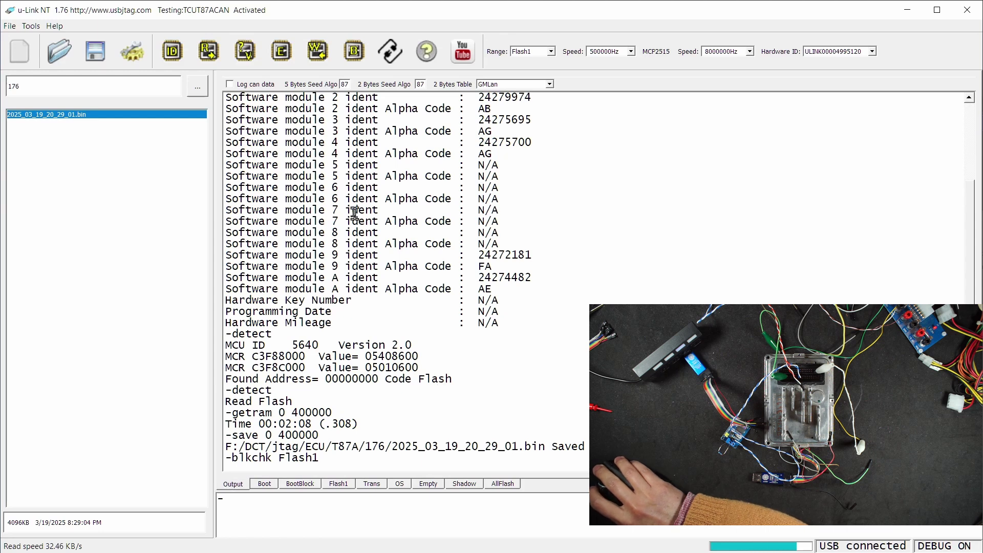
# Erase Flash1, confirming the prompt, then run a blank check on it.
pyautogui.click(285, 58)
pyautogui.click(480, 303)
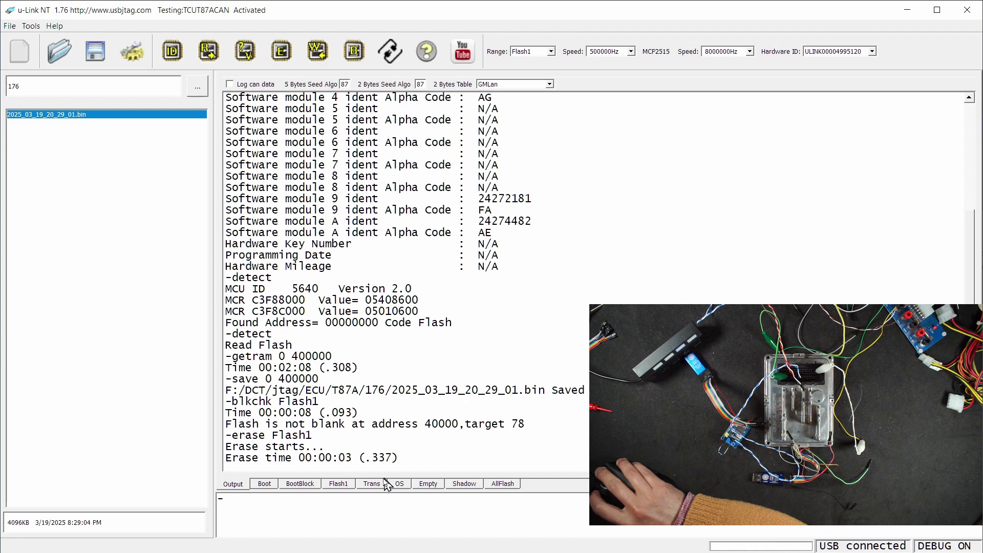
pyautogui.click(353, 53)
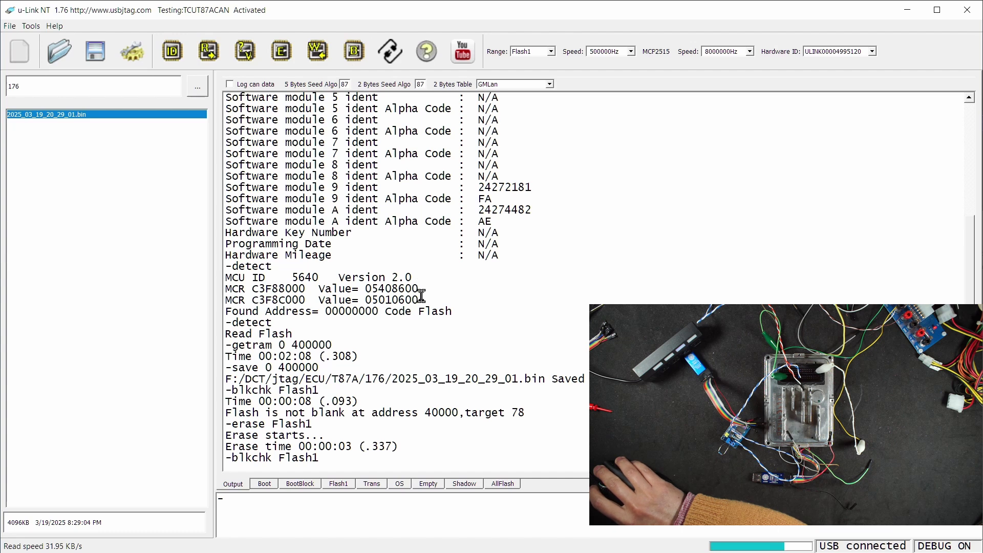
# Start programming the Flash1 region onto the TCU.
pyautogui.click(321, 58)
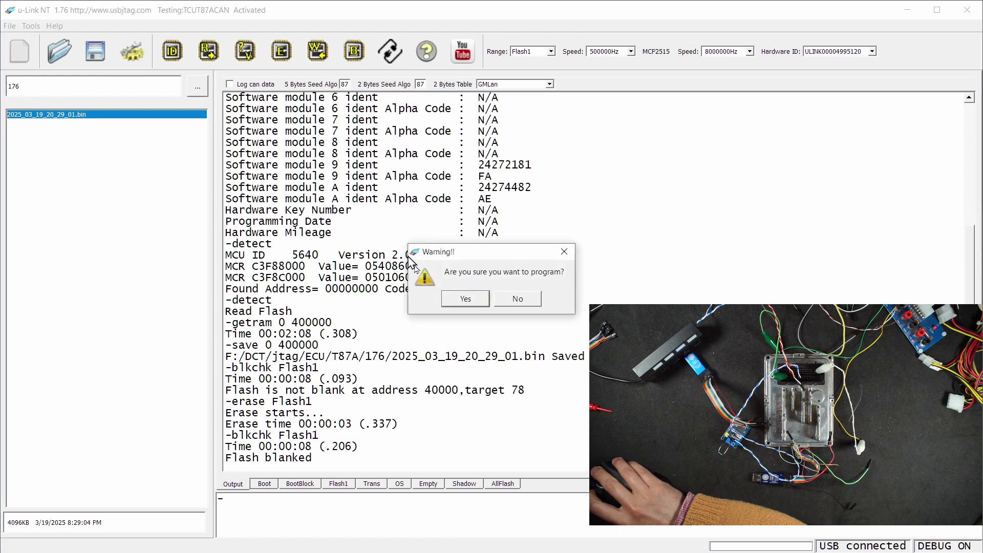